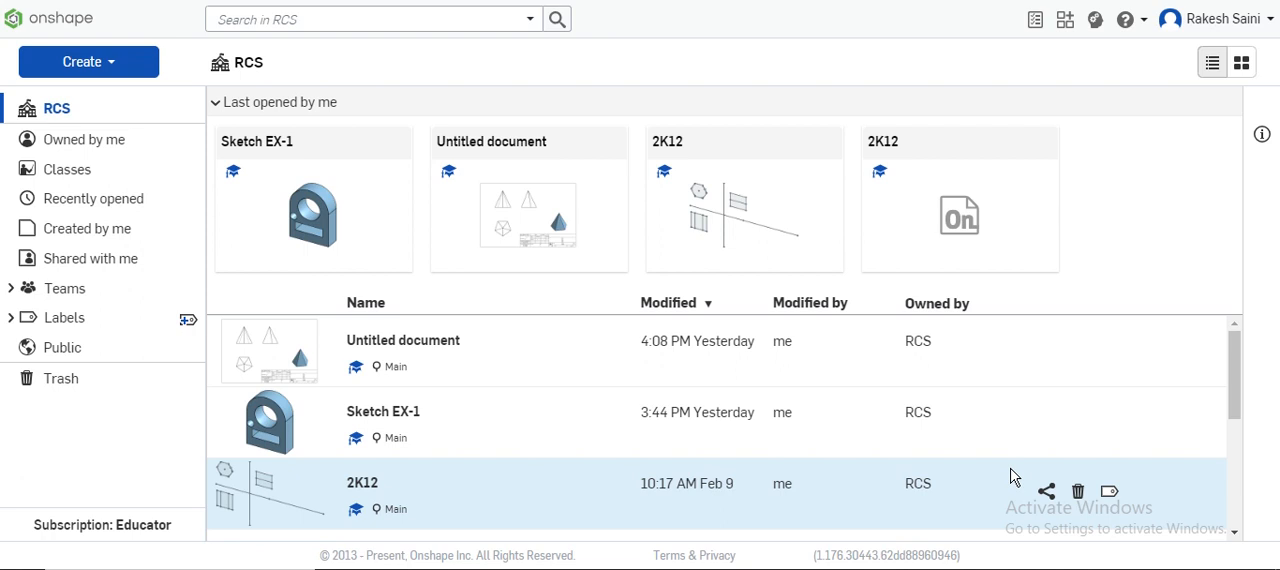
# Step: Create a new document named EX-3
pyautogui.click(110, 63)
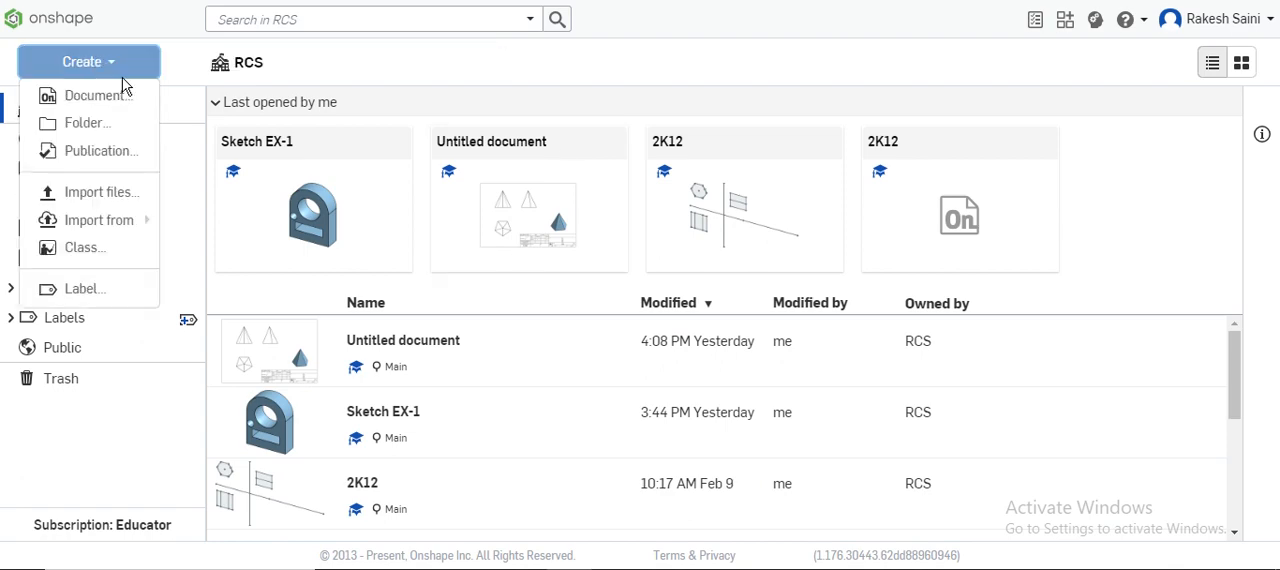
pyautogui.click(114, 95)
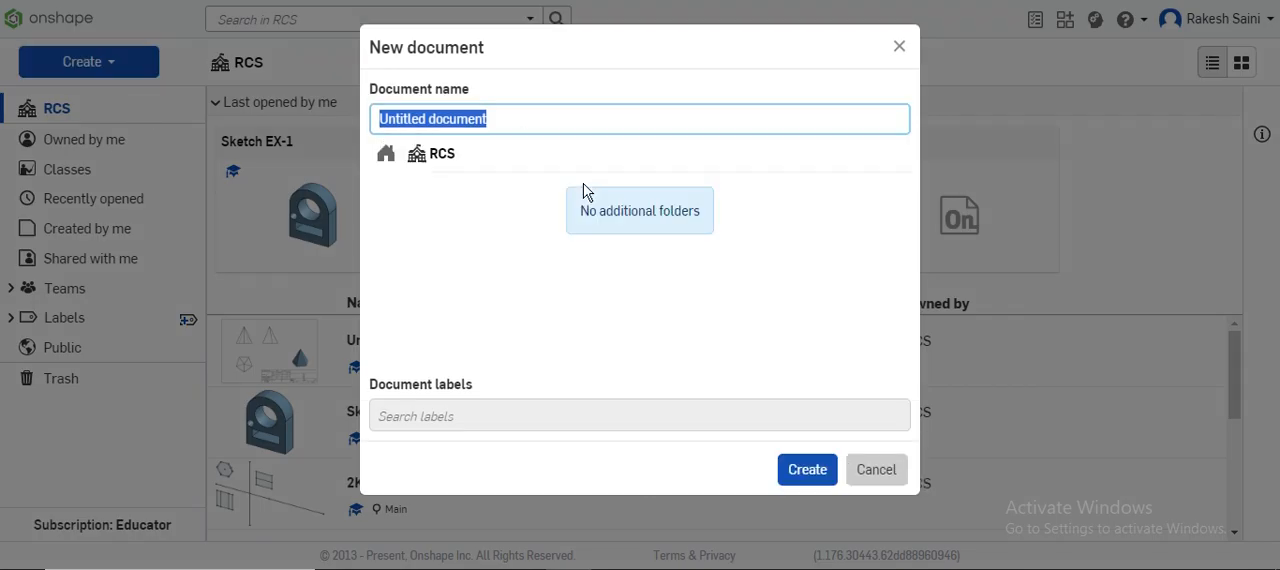
pyautogui.write('EX-3')
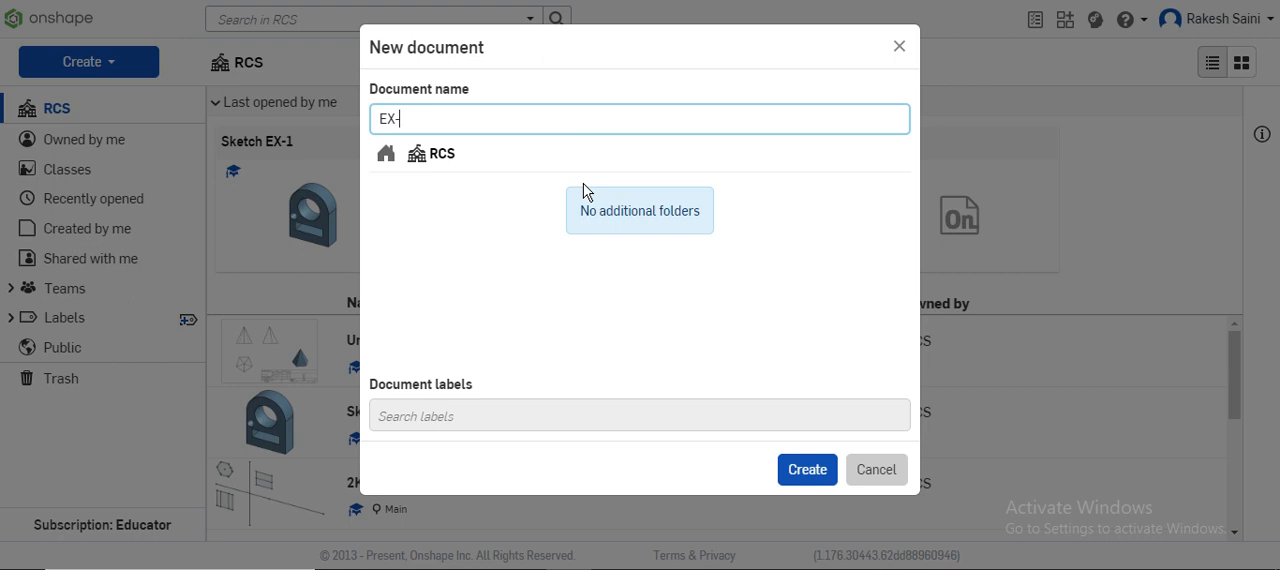
pyautogui.press('Escape')
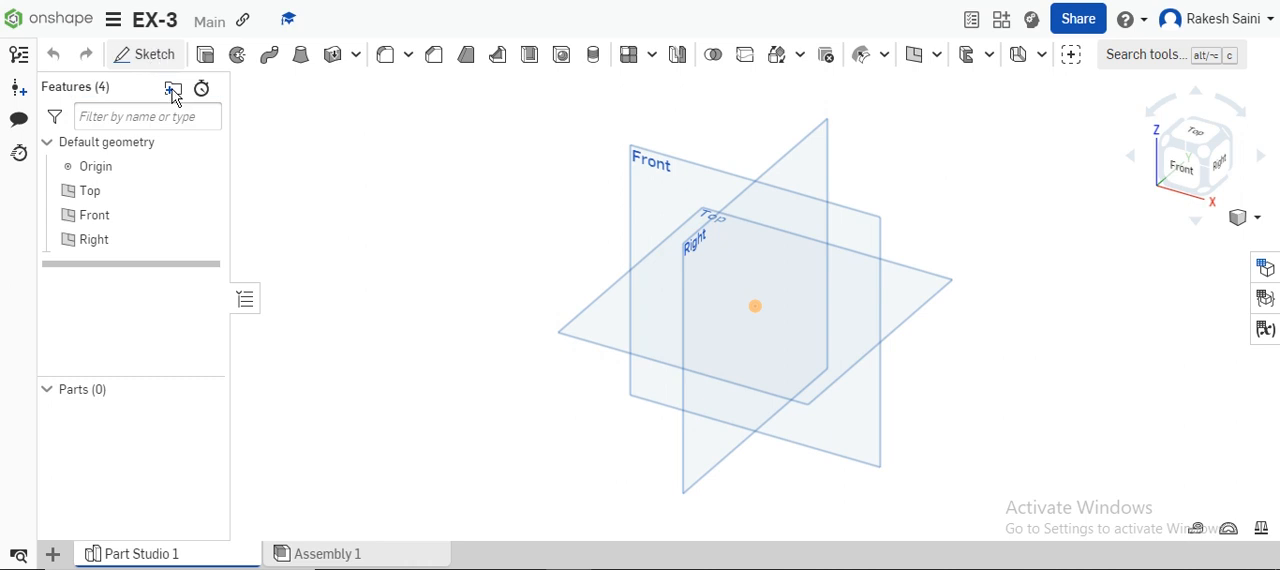
# Step: Start a sketch on the Top plane and draw a circumscribed three-sided polygon centred on the origin, with sides about 89 mm long
pyautogui.click(155, 55)
pyautogui.click(575, 334)
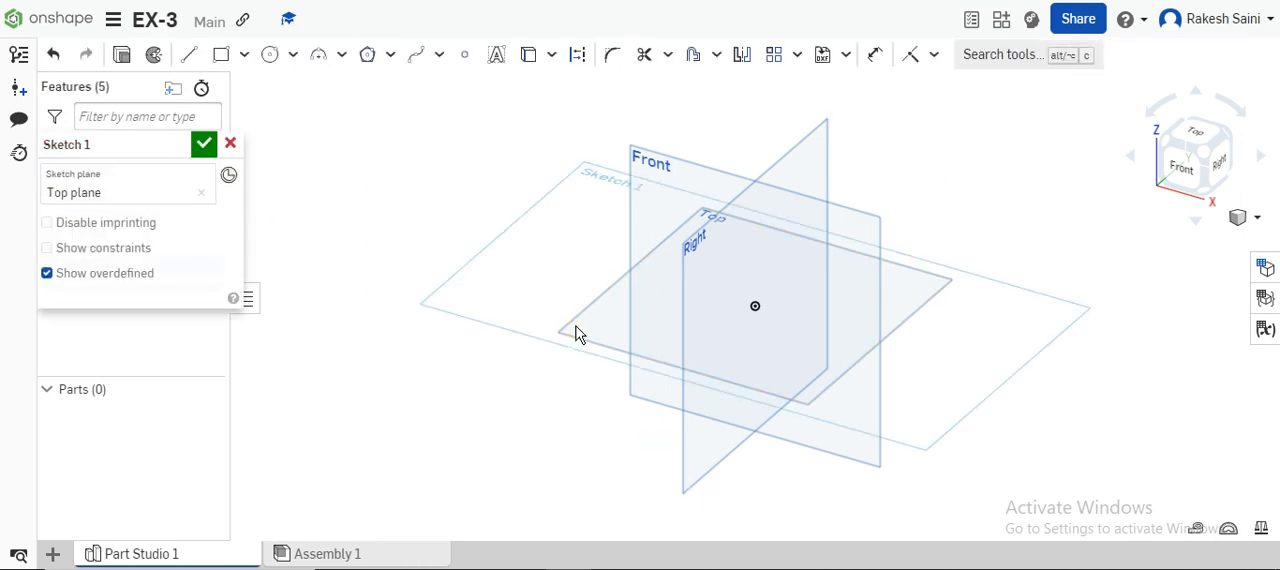
pyautogui.press('n')
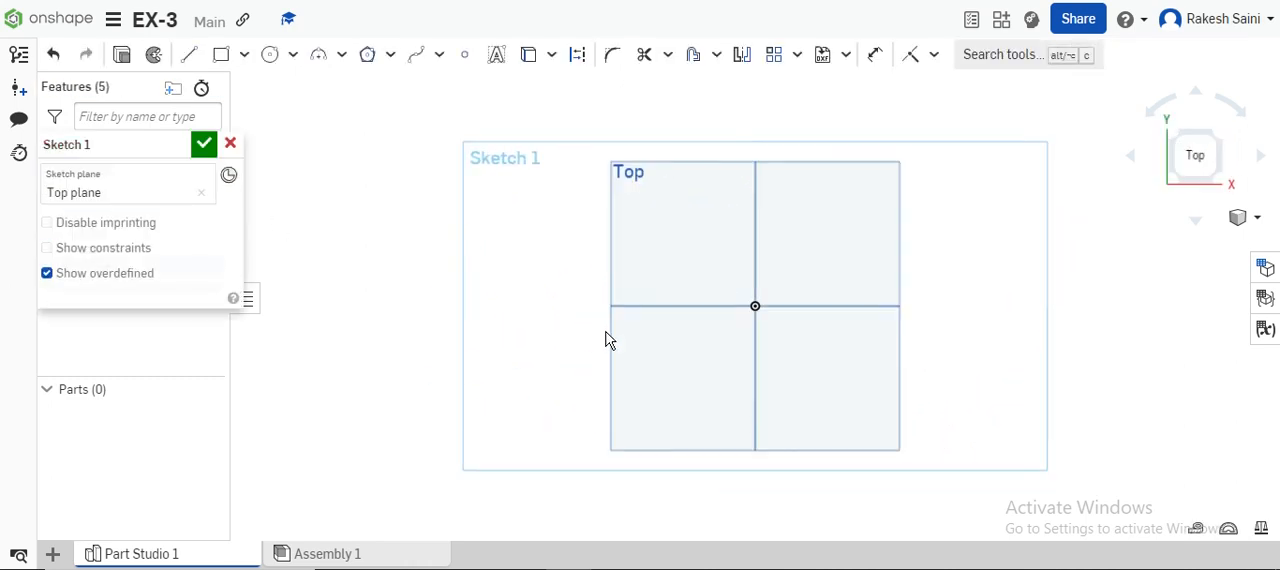
pyautogui.click(367, 56)
pyautogui.click(755, 306)
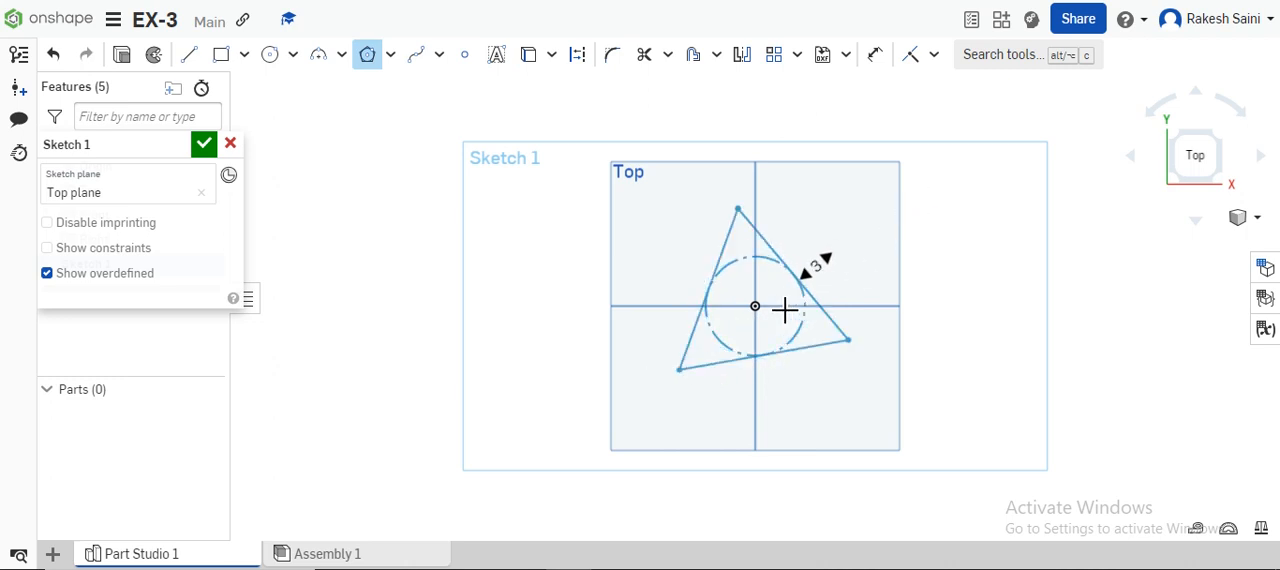
pyautogui.click(760, 315)
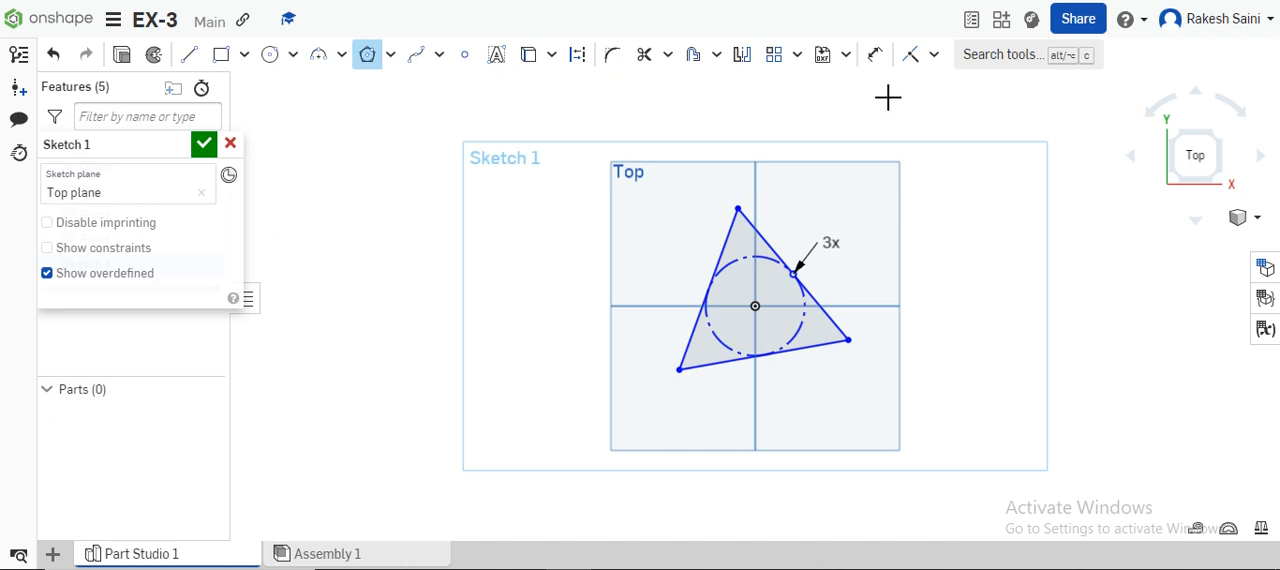
# Step: Constrain the triangle's side left of the origin parallel to the vertical edge of the Right plane
pyautogui.click(933, 54)
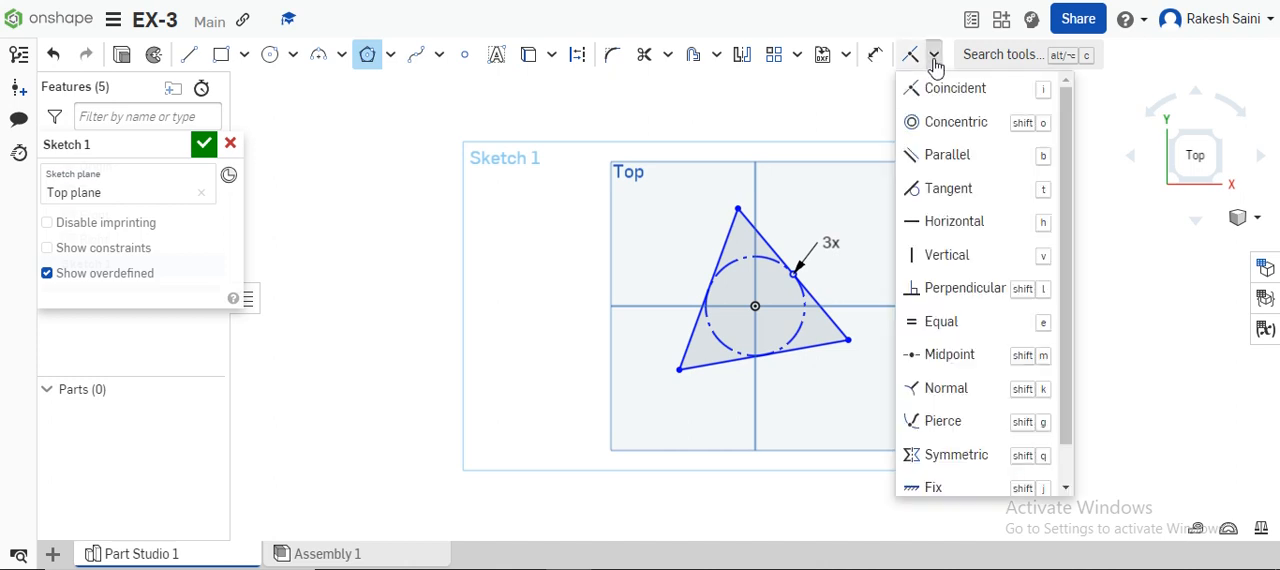
pyautogui.click(957, 165)
pyautogui.click(732, 246)
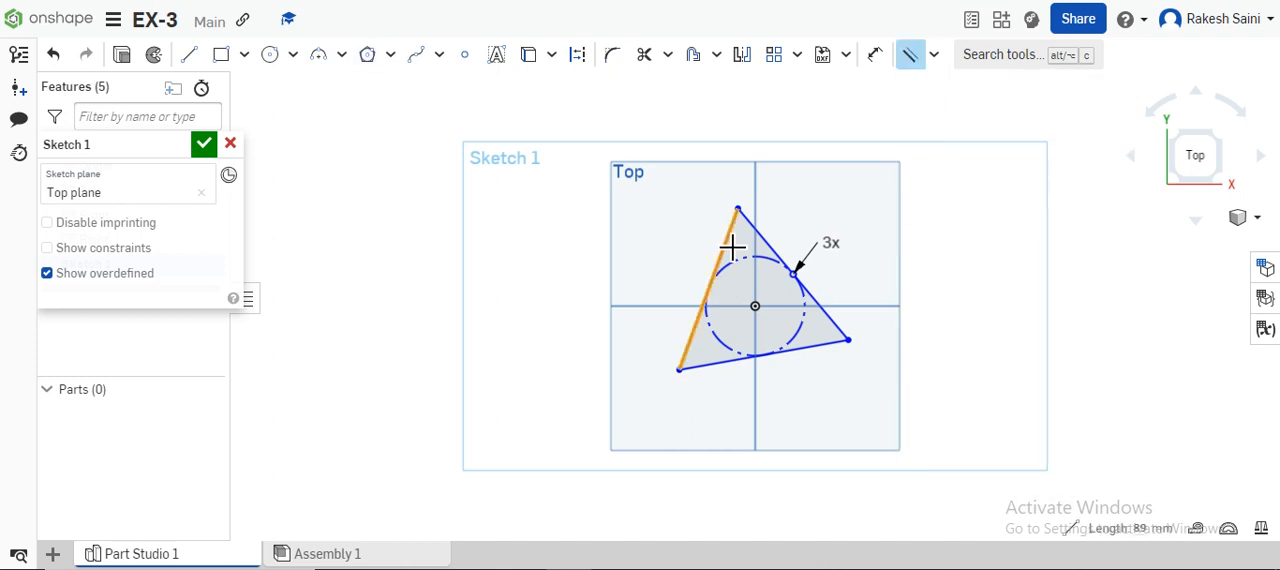
pyautogui.click(762, 190)
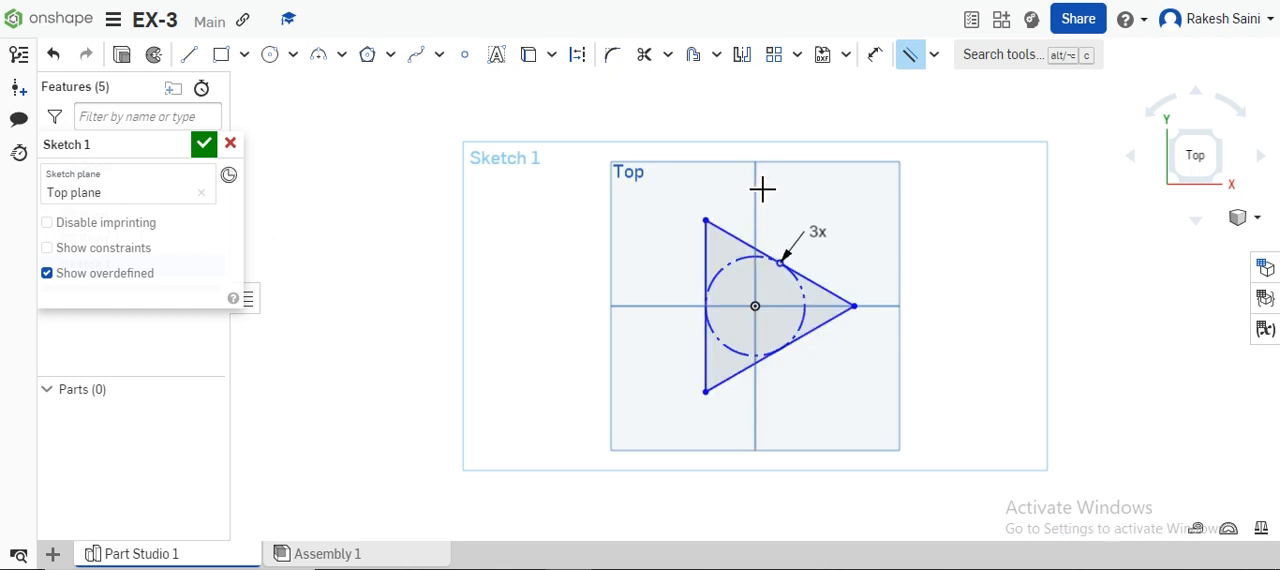
pyautogui.click(875, 54)
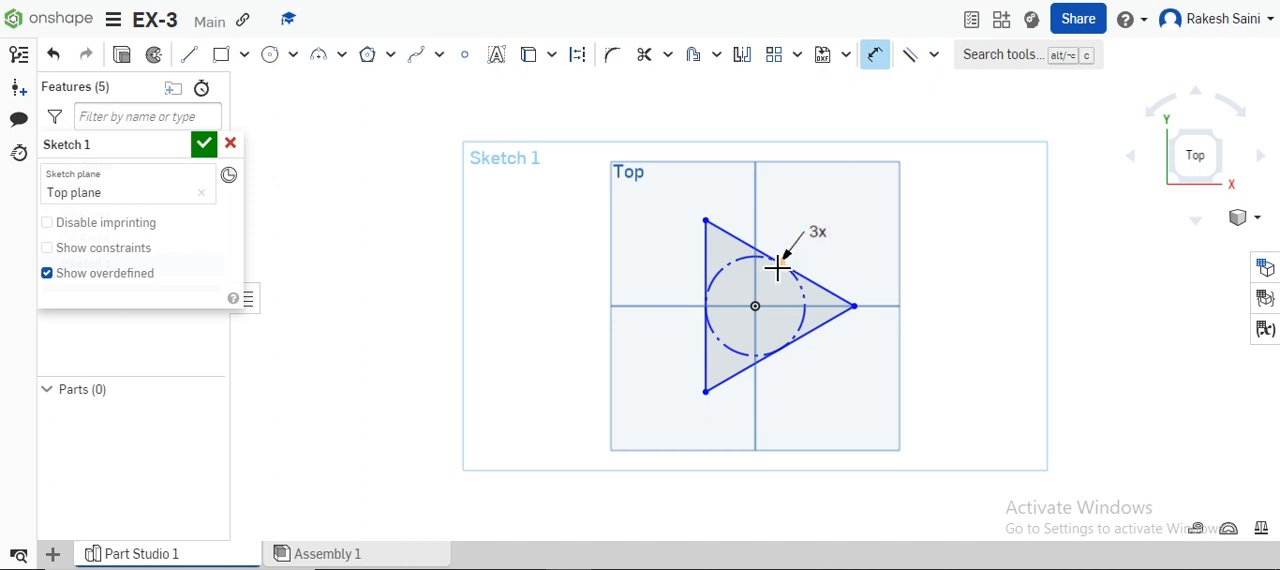
pyautogui.click(710, 272)
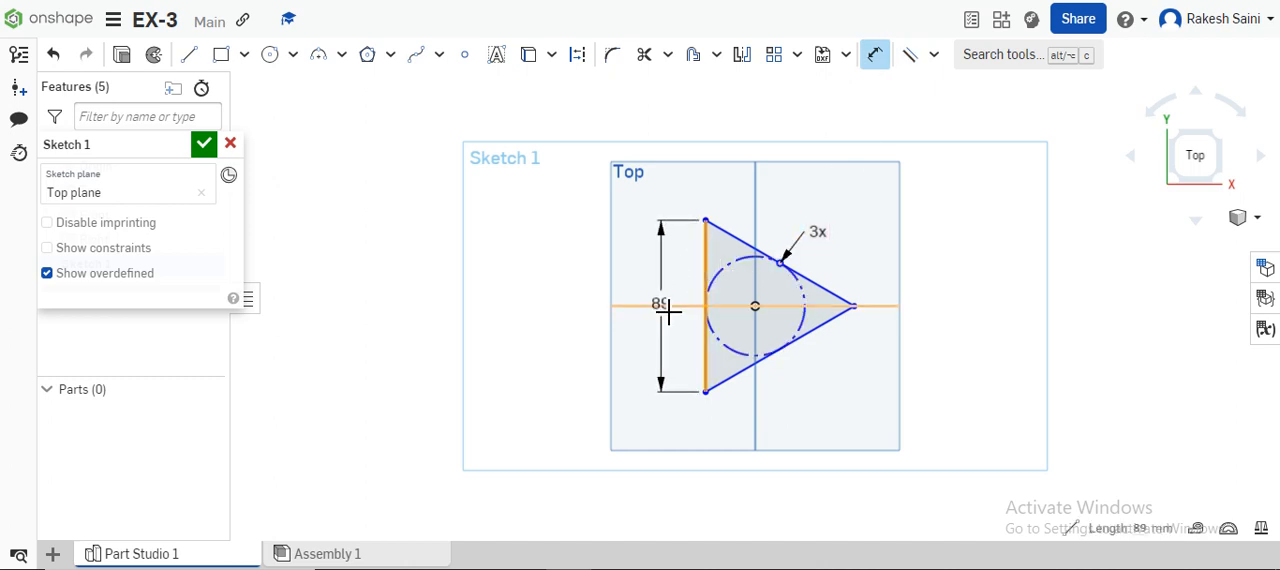
pyautogui.click(666, 309)
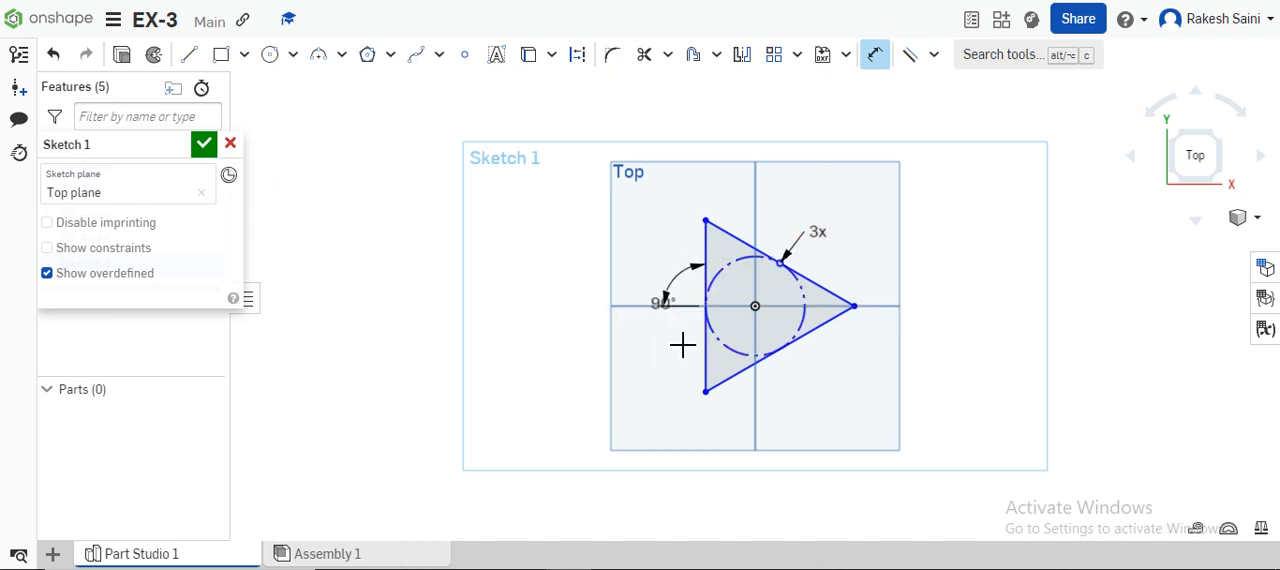
pyautogui.press('Escape')
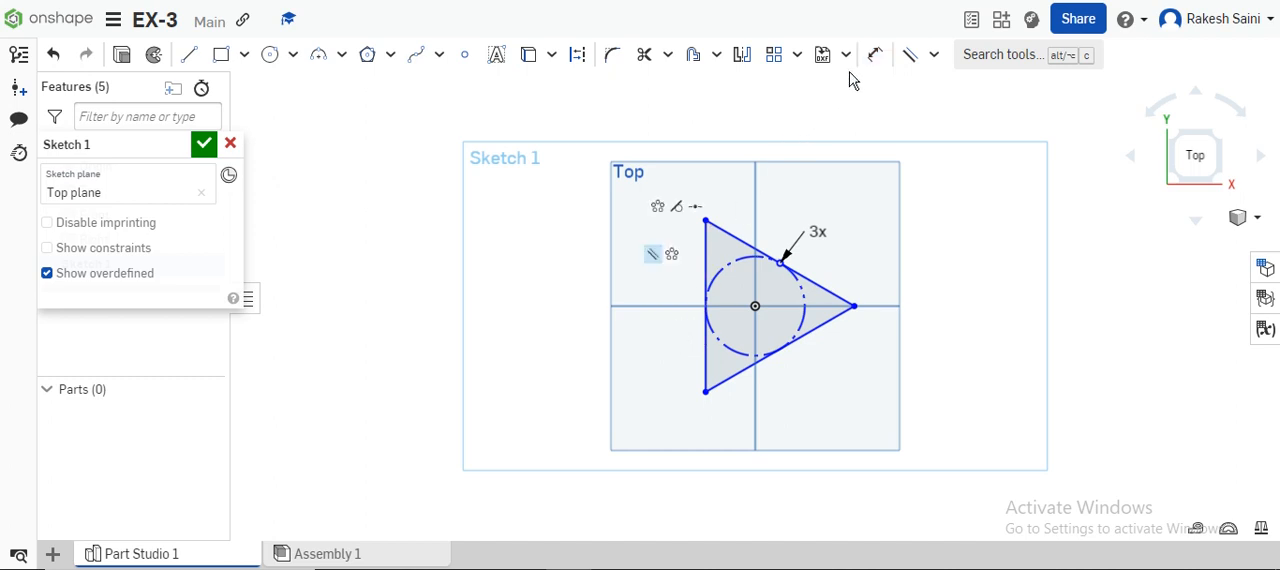
# Step: Dimension the triangle's vertical side and set its length to 40 mm
pyautogui.click(873, 53)
pyautogui.click(711, 260)
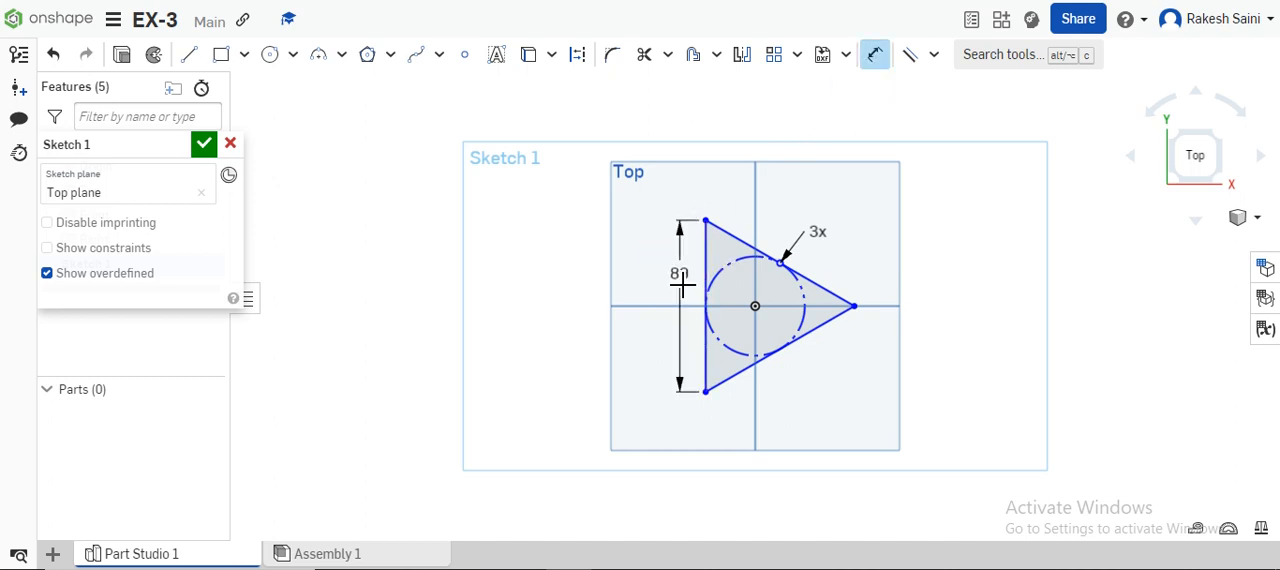
pyautogui.click(670, 279)
pyautogui.write('40')
pyautogui.press('Return')
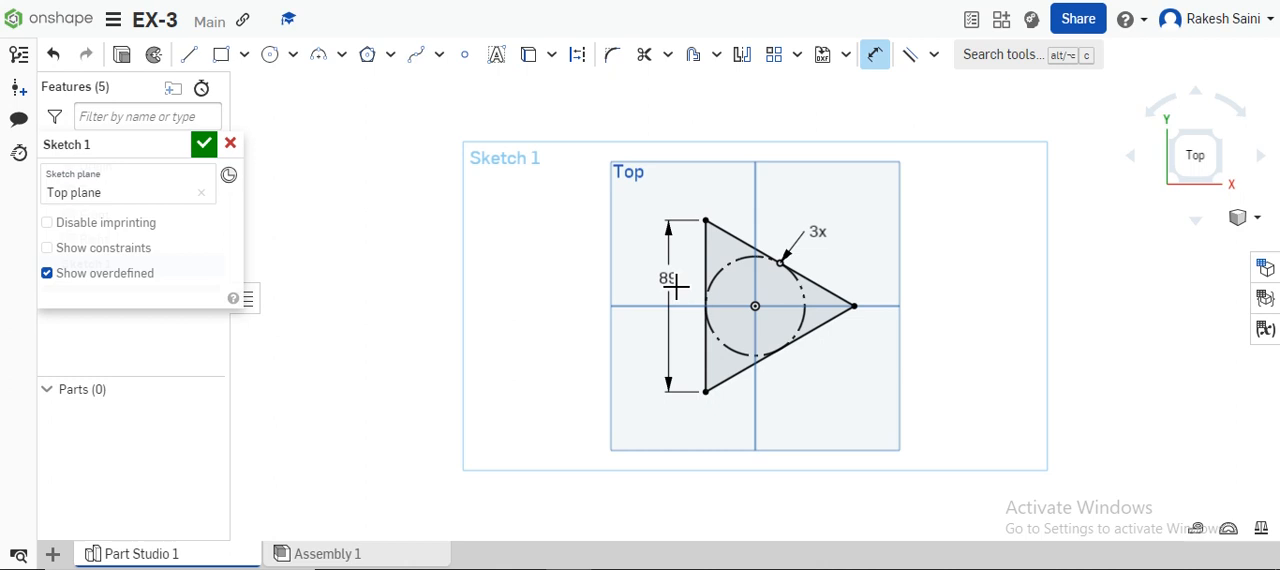
# Step: Extrude the triangle as a new solid with a blind depth of 40 mm
pyautogui.click(124, 59)
pyautogui.moveTo(847, 395); pyautogui.dragTo(839, 336, button='right')
pyautogui.click(188, 302)
pyautogui.write('40')
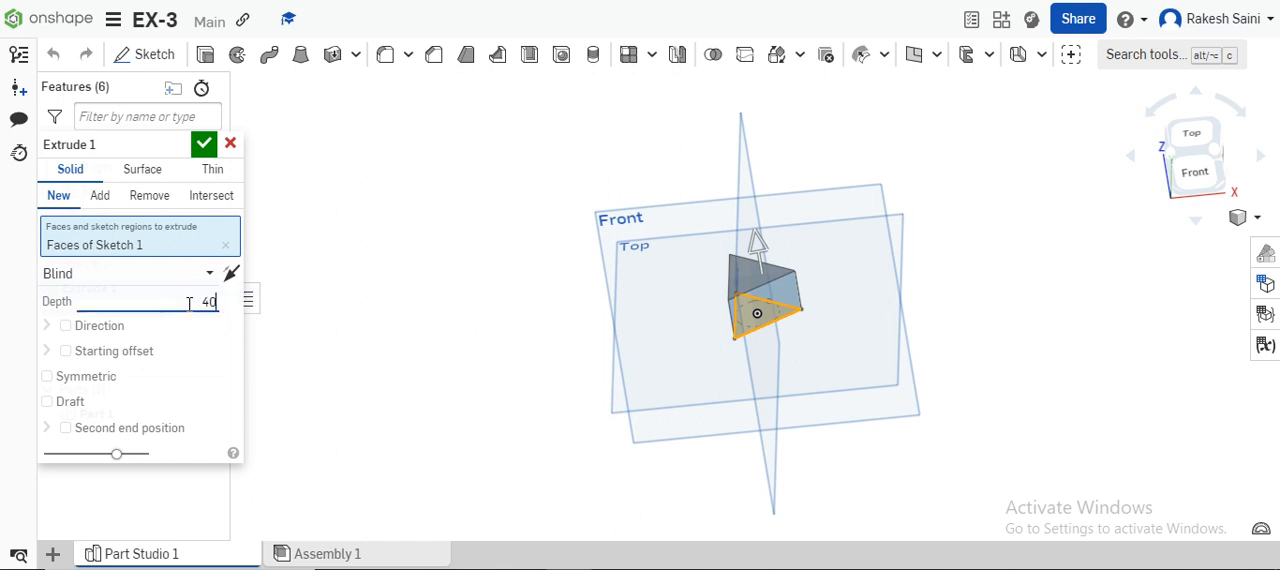
pyautogui.click(206, 150)
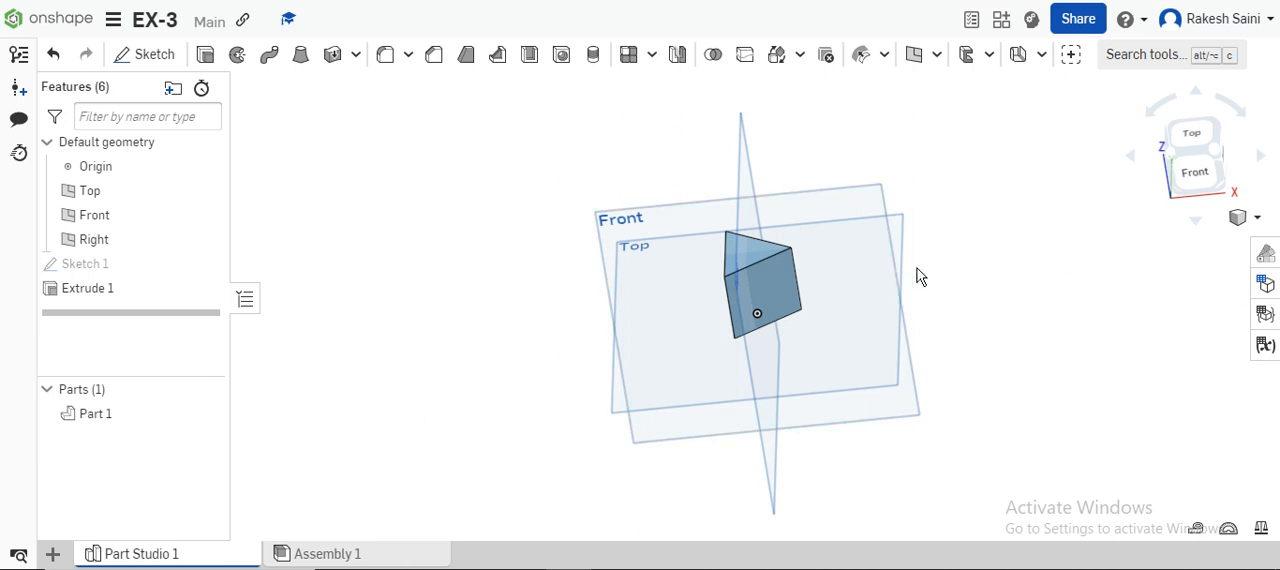
# Step: Create a drawing from the ISO_A4.dwt template with the No views option
pyautogui.hotkey('shift', '5')
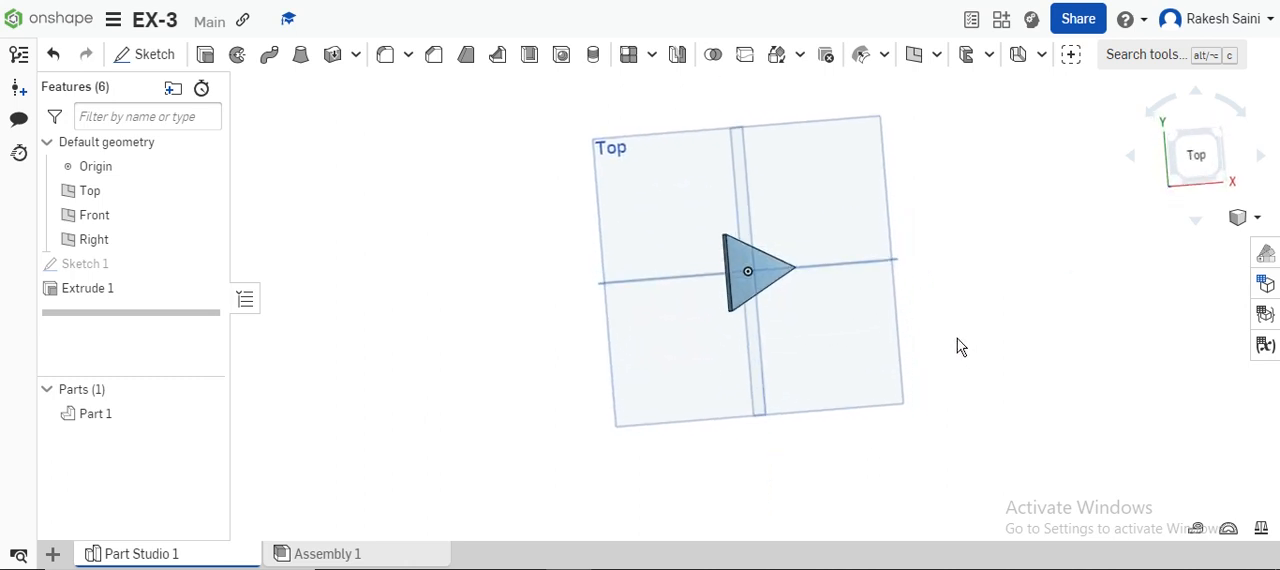
pyautogui.moveTo(955, 337); pyautogui.dragTo(946, 248, button='right')
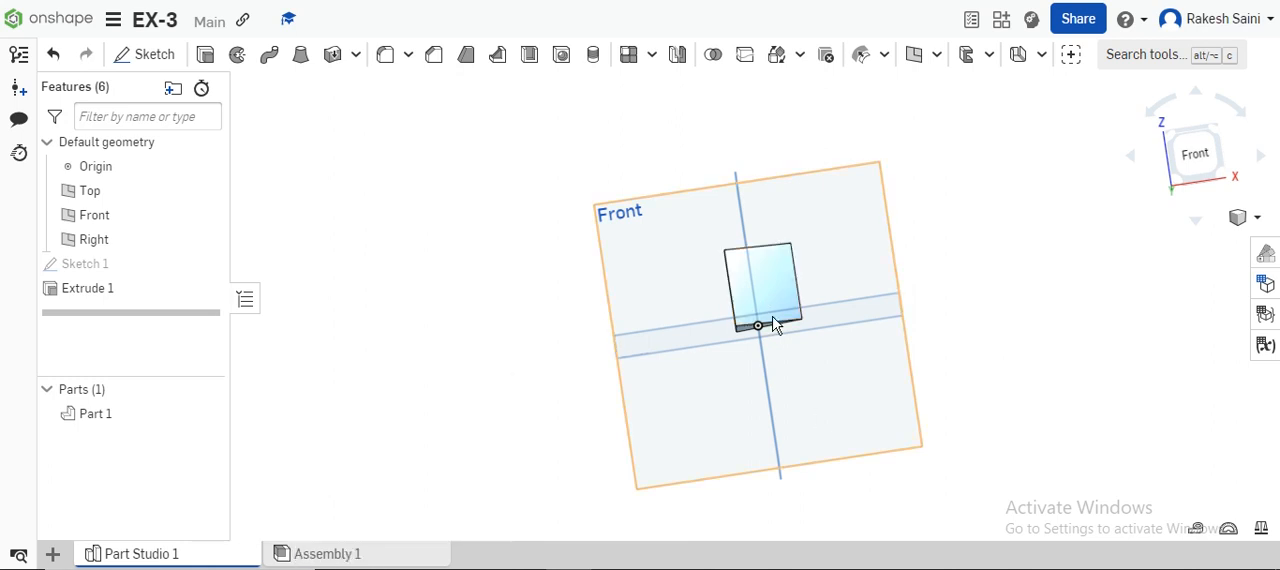
pyautogui.click(53, 556)
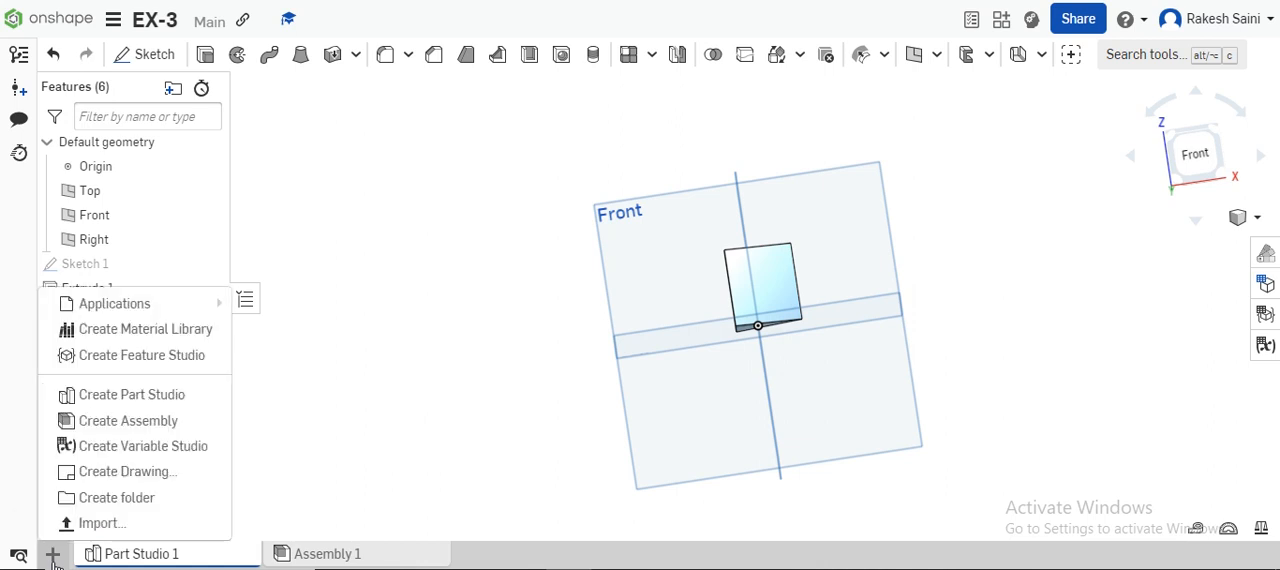
pyautogui.click(107, 478)
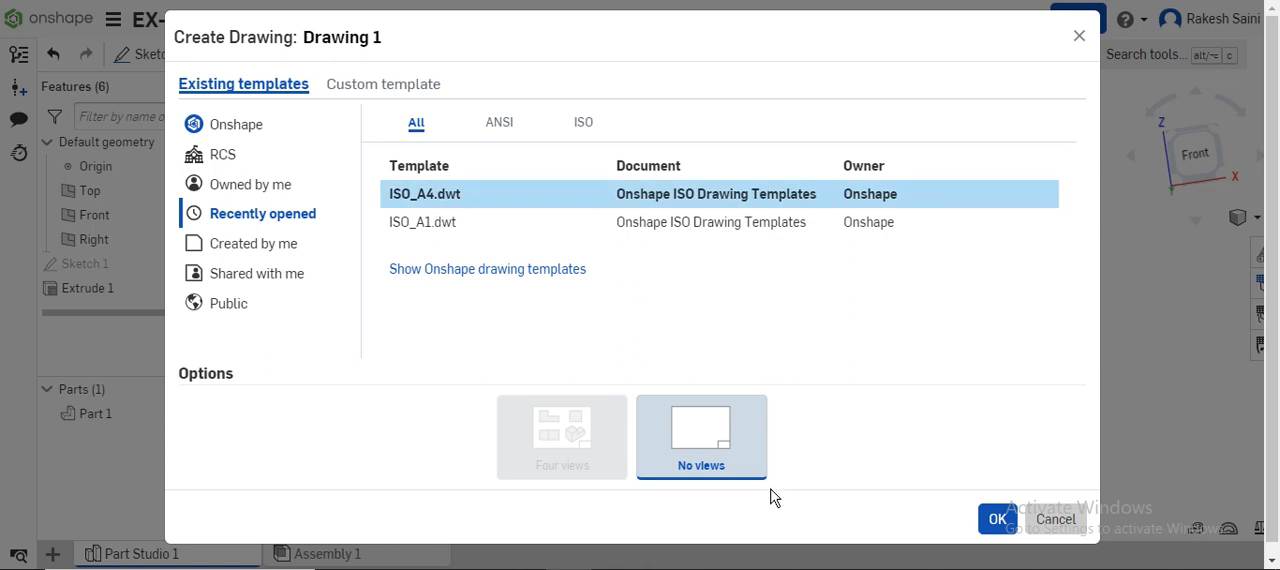
pyautogui.click(999, 525)
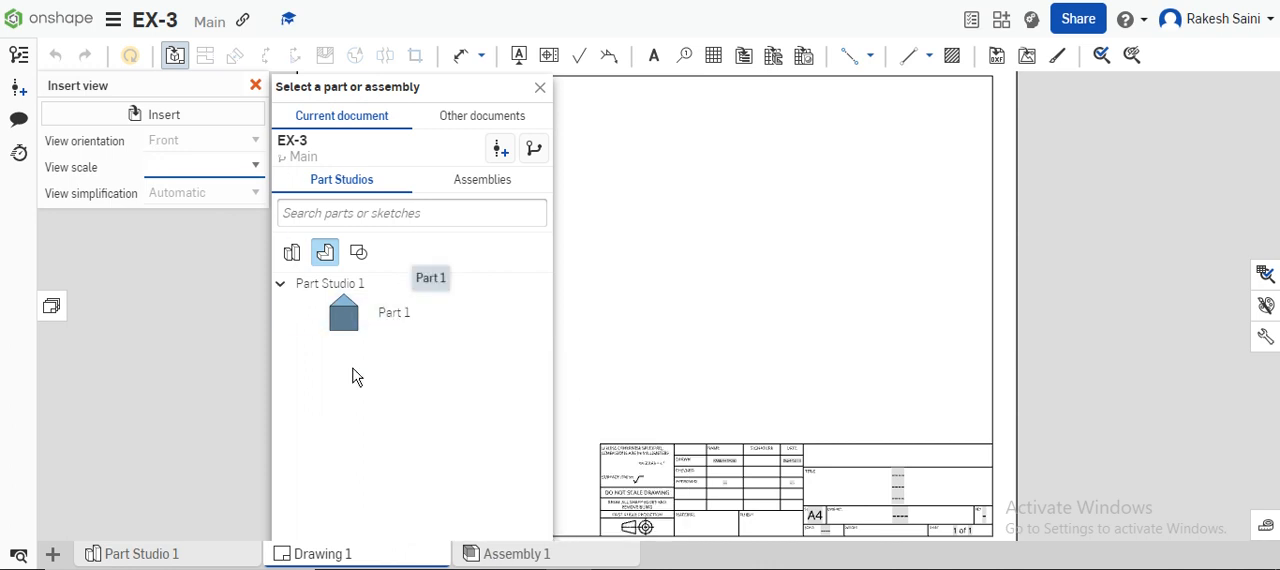
# Step: Insert a front view of Part 1 at 1:1 scale, with projected views below it and to its right
pyautogui.click(380, 328)
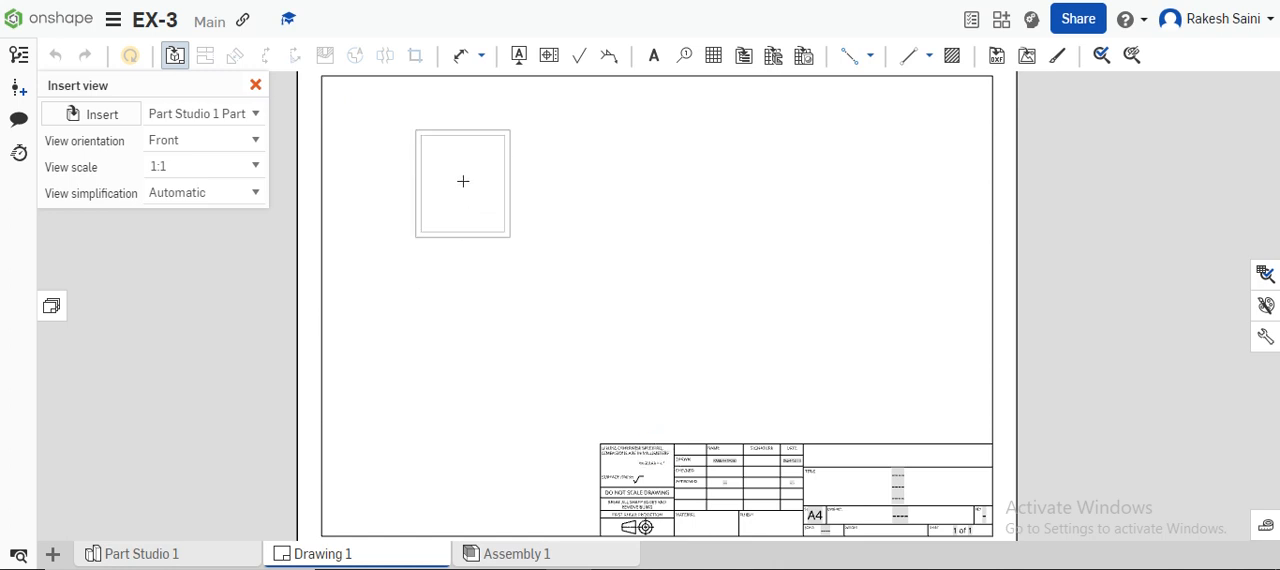
pyautogui.click(463, 180)
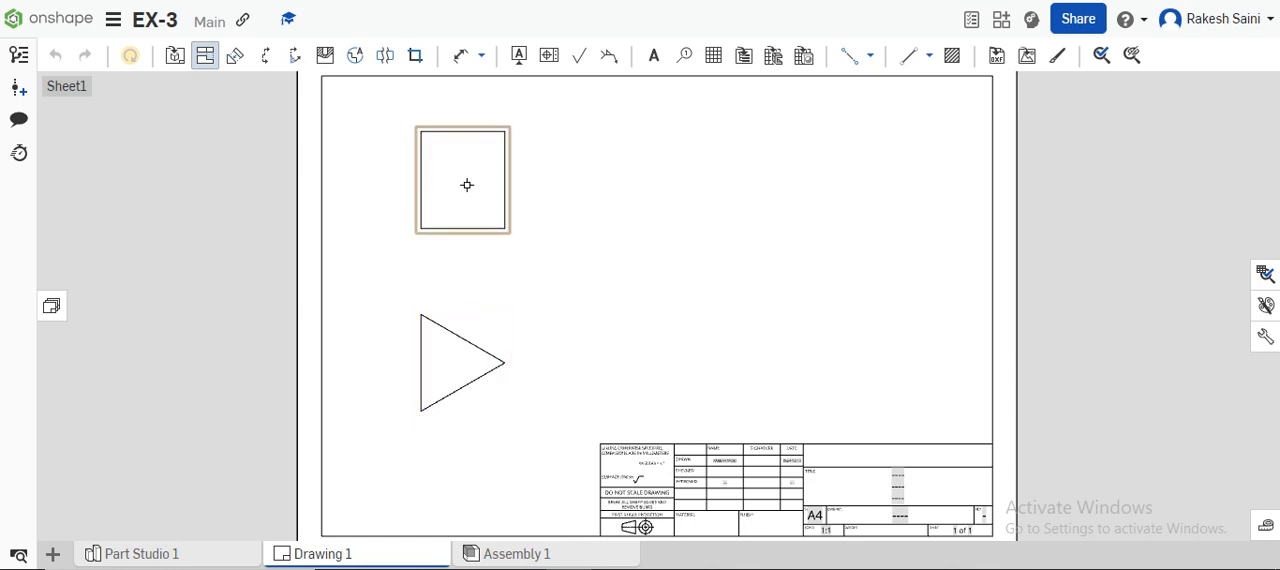
pyautogui.moveTo(486, 194); pyautogui.dragTo(658, 281)
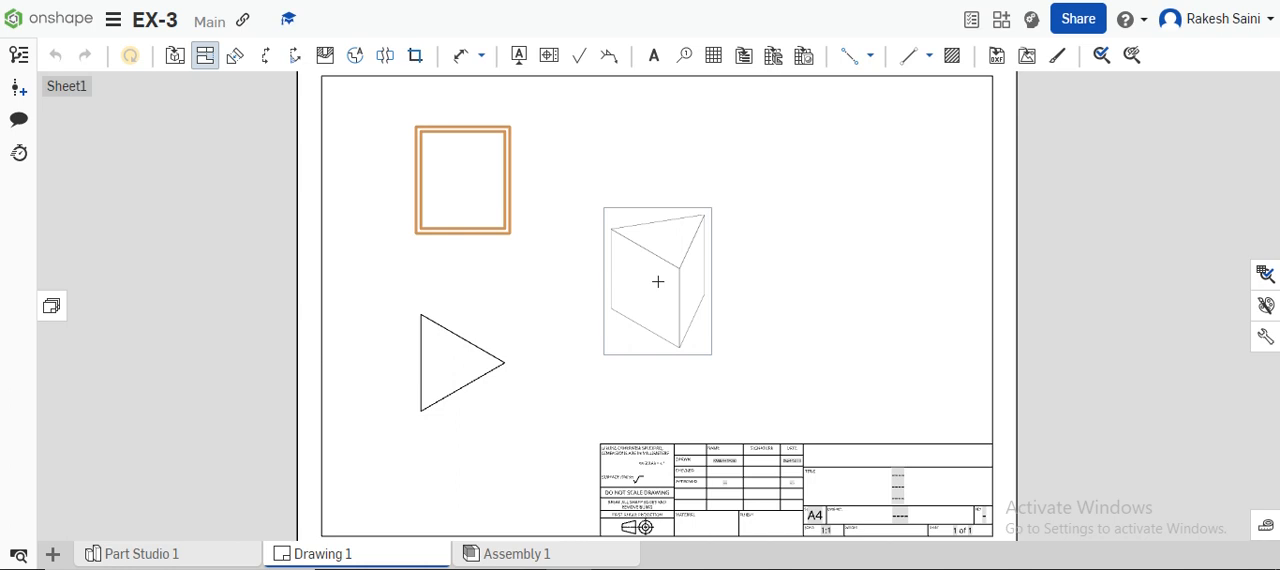
pyautogui.moveTo(658, 281)
pyautogui.mouseDown()
pyautogui.moveTo(648, 177)
pyautogui.moveTo(700, 191)
pyautogui.moveTo(586, 177)
pyautogui.moveTo(569, 191)
pyautogui.moveTo(614, 288)
pyautogui.moveTo(626, 197)
pyautogui.mouseUp()
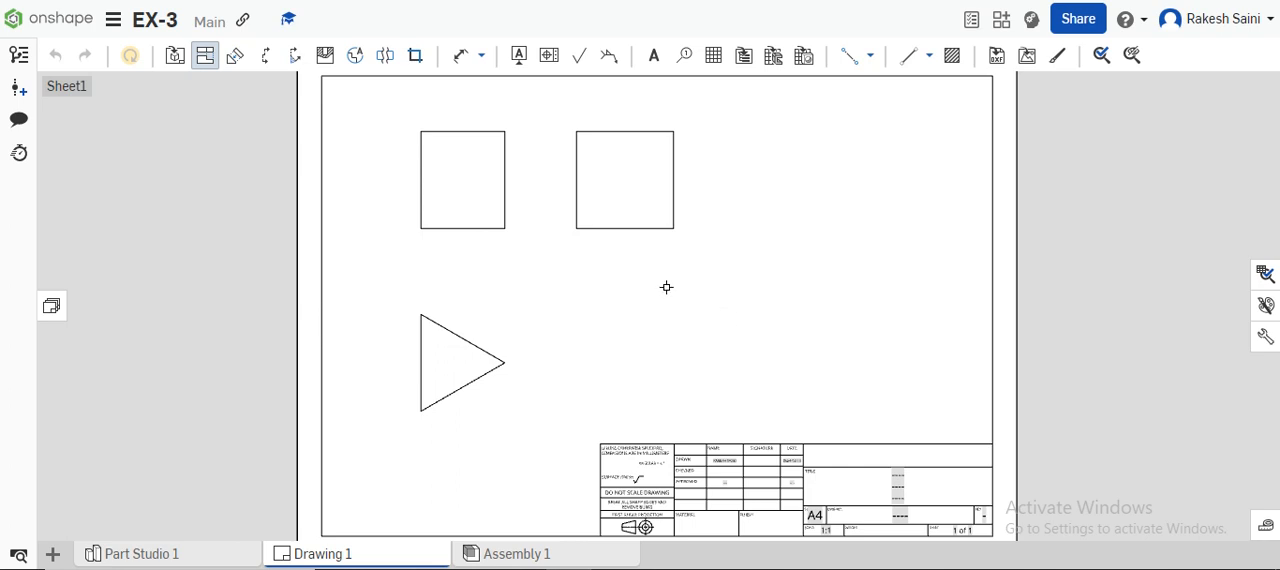
# Step: Dimension the vertical left edges of the front view and the triangular view, placing both dimensions left of the views
pyautogui.click(466, 62)
pyautogui.click(420, 192)
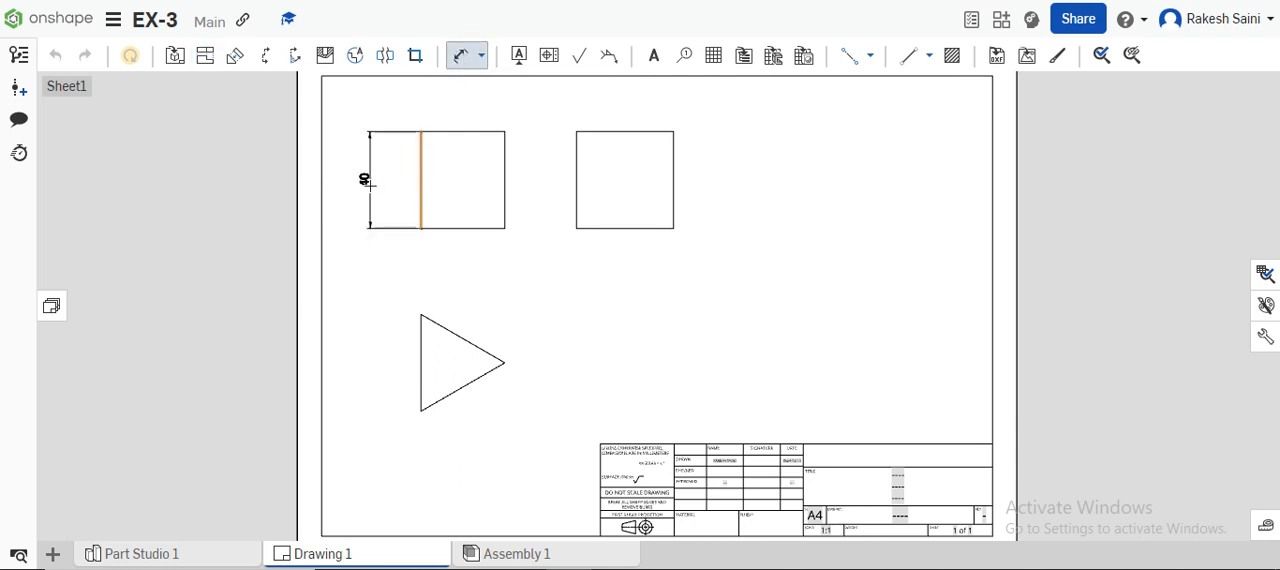
pyautogui.click(366, 180)
pyautogui.click(420, 356)
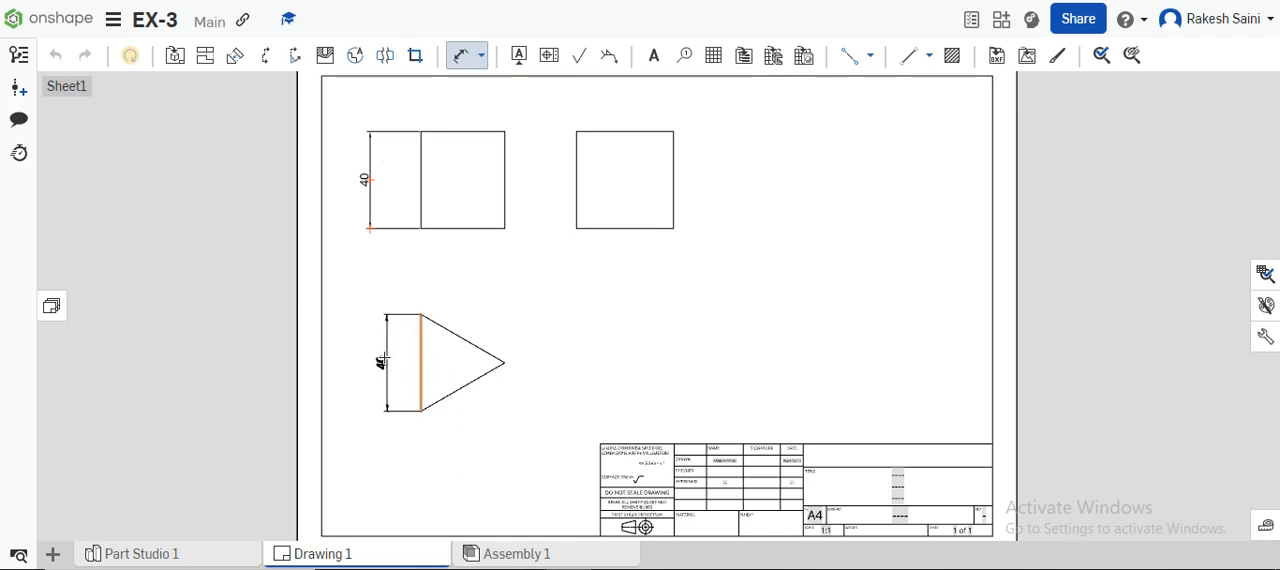
pyautogui.click(372, 357)
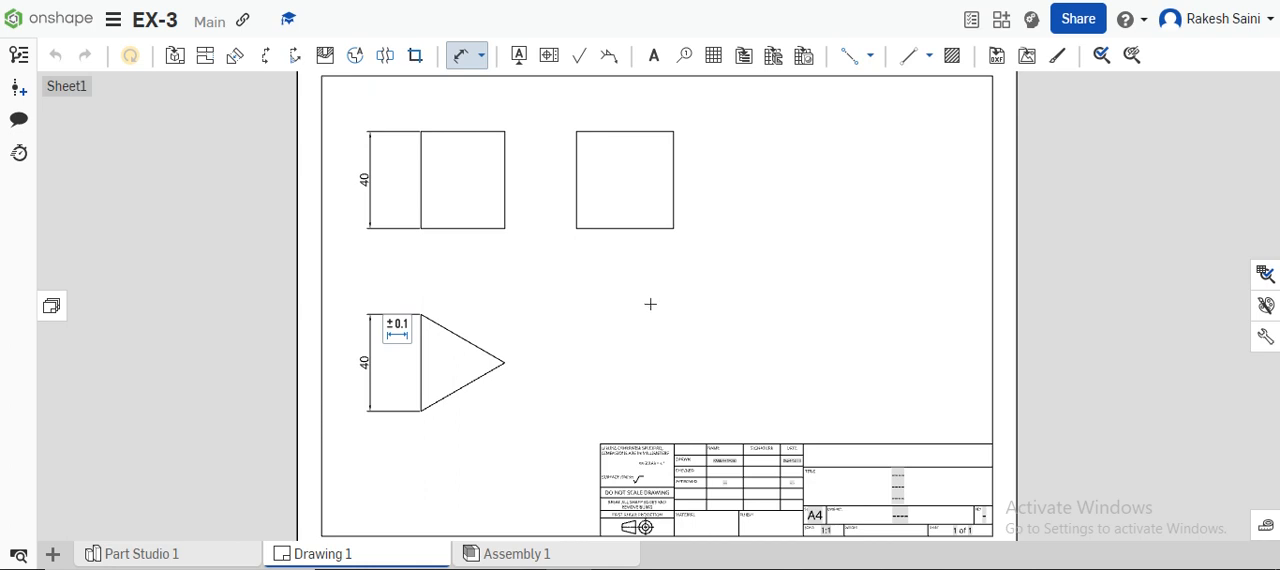
pyautogui.scroll(3, 841, 482)
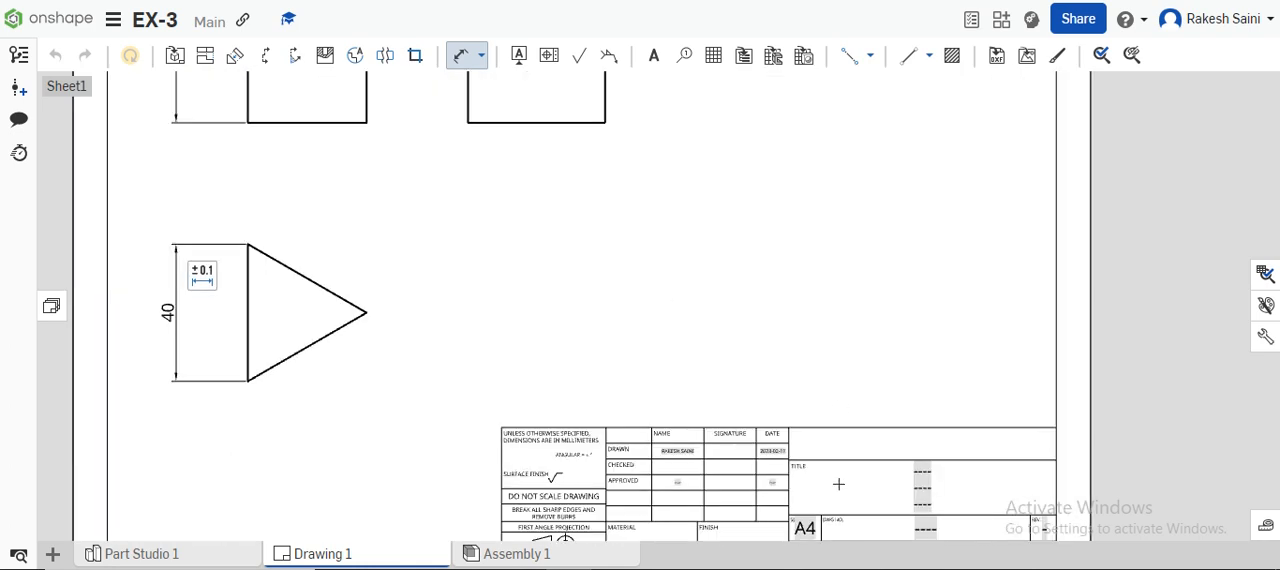
pyautogui.moveTo(938, 365); pyautogui.dragTo(912, 174, button='middle')
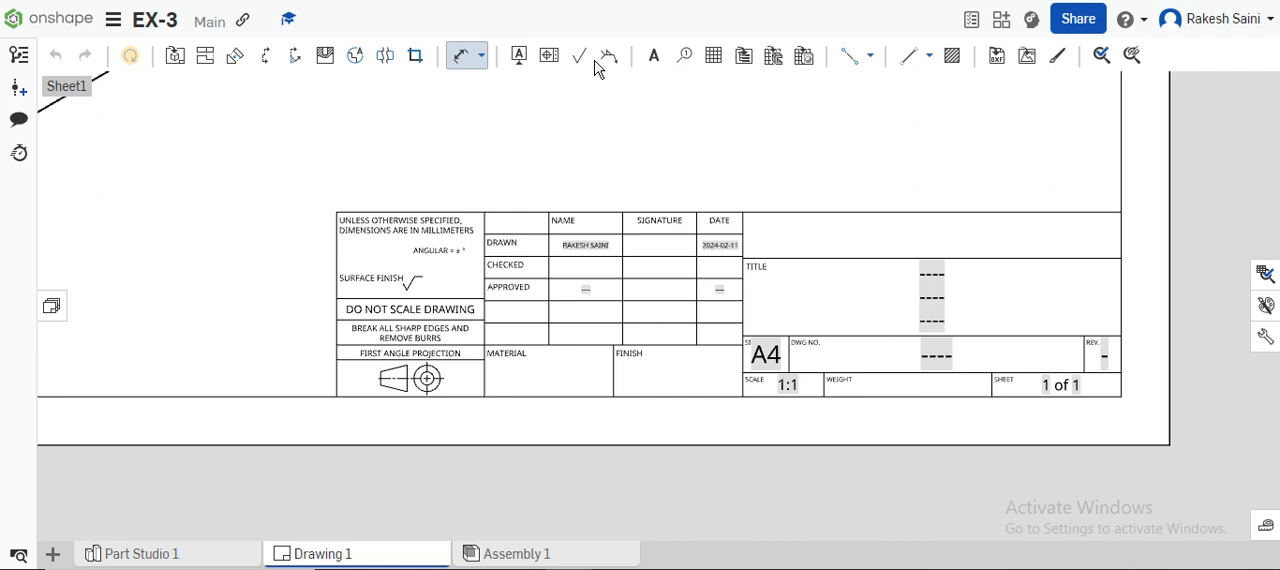
pyautogui.click(653, 58)
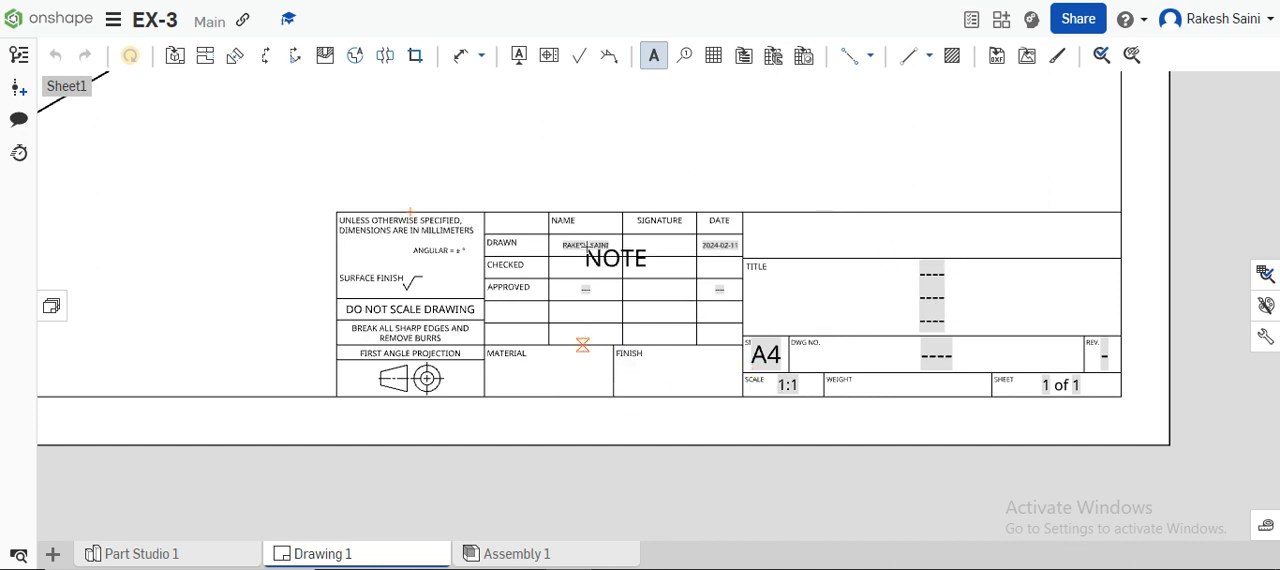
pyautogui.click(653, 57)
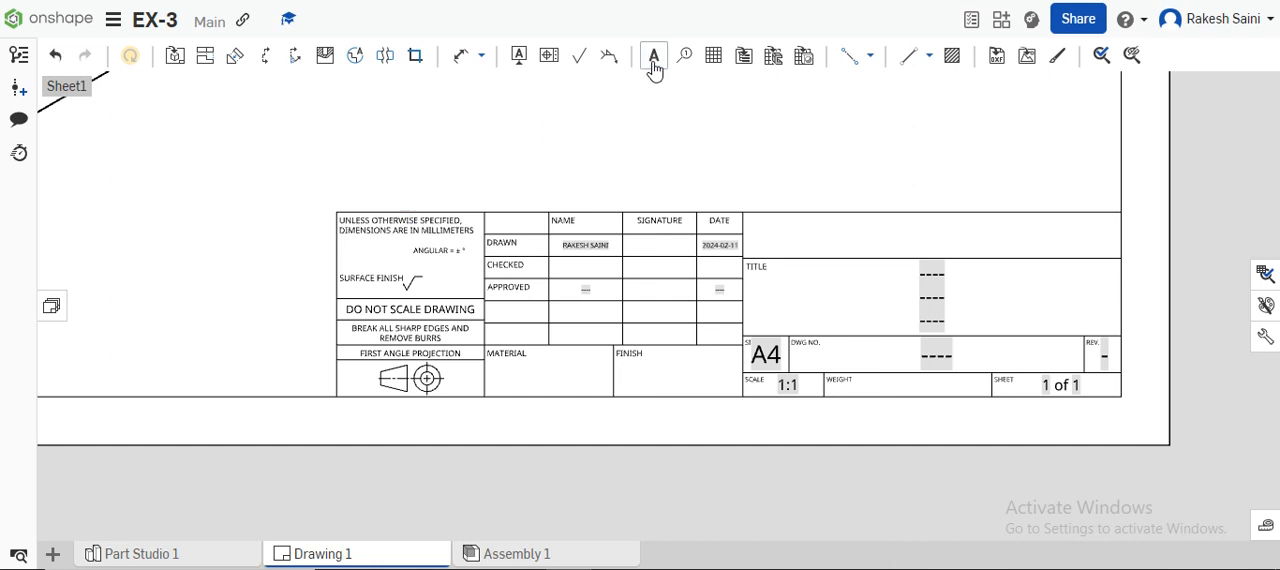
pyautogui.scroll(-5, 600, 240)
pyautogui.scroll(-1, 613, 255)
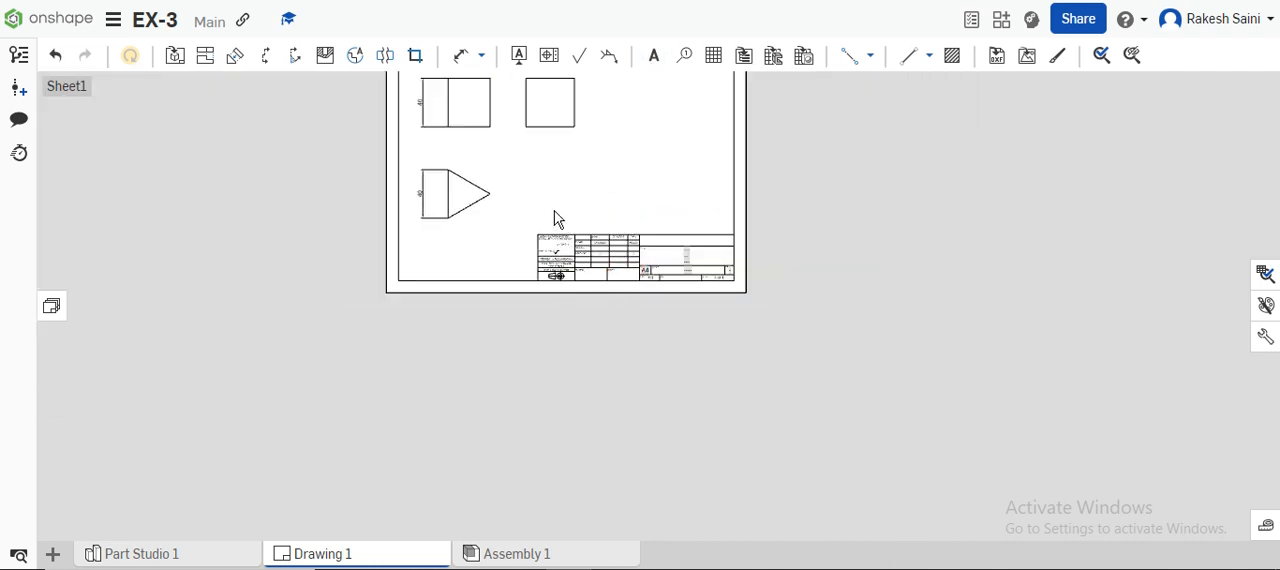
pyautogui.moveTo(537, 207); pyautogui.dragTo(583, 343, button='right')
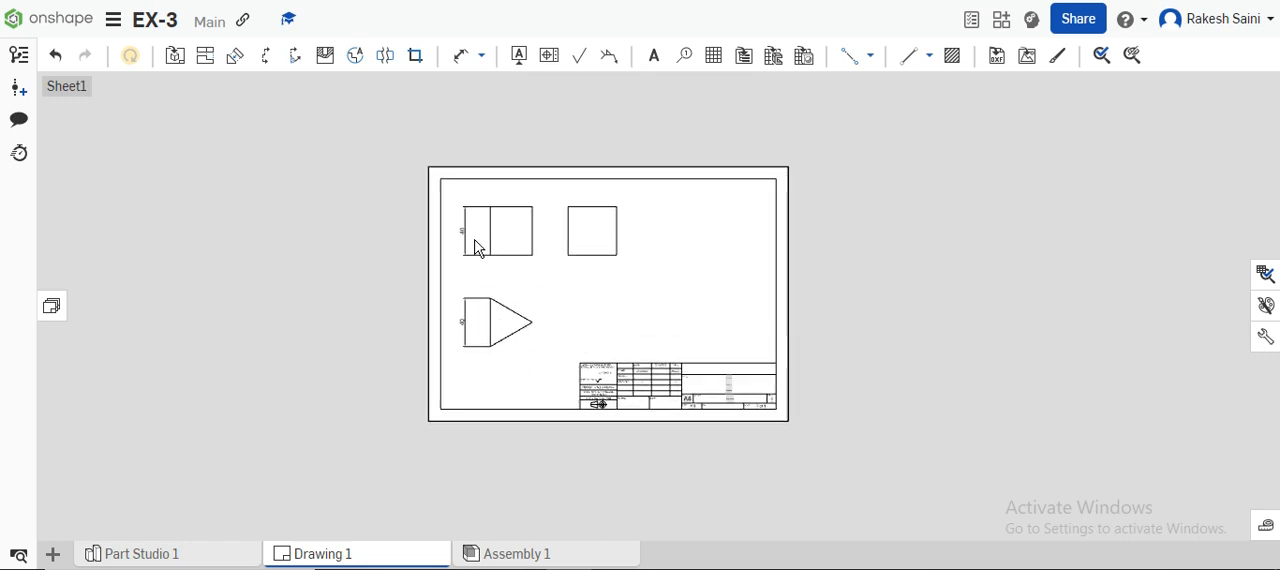
pyautogui.scroll(3, 477, 245)
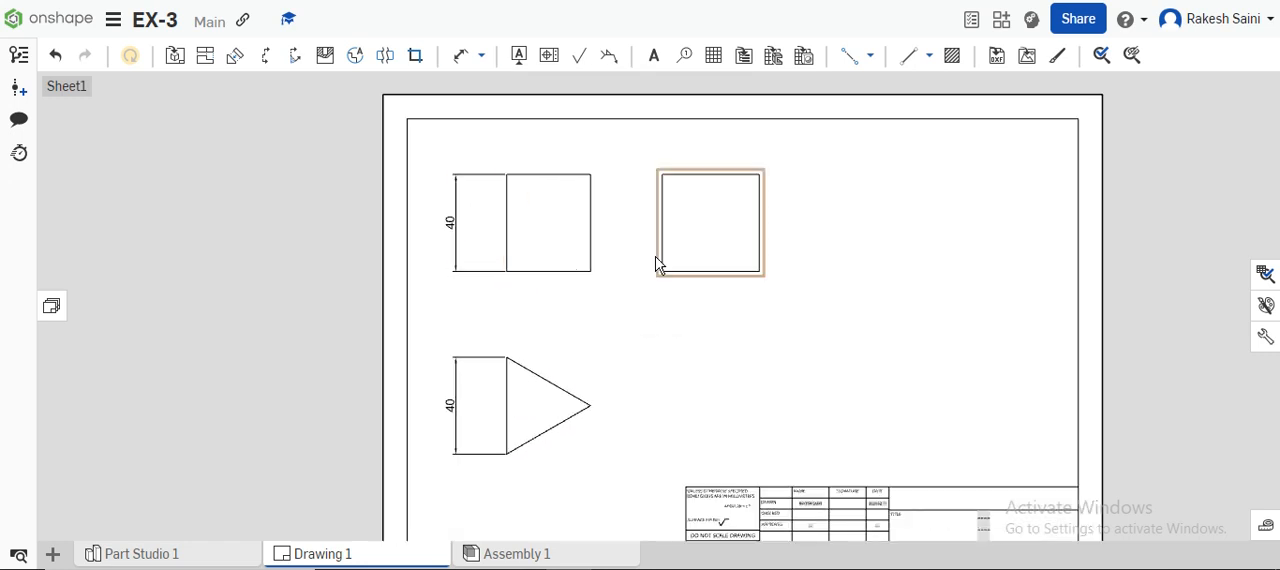